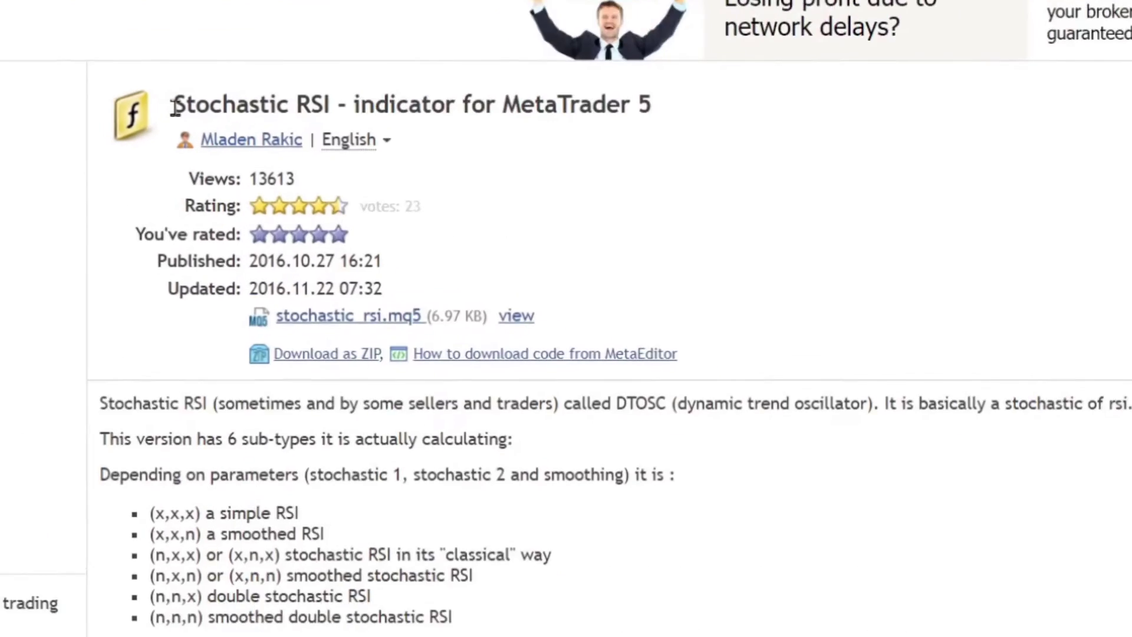
Step: Highlight the Stochastic RSI title and the author's name on the Code Base page
left_click_drag(188, 133, 256, 133)
left_click_drag(423, 59, 431, 60)
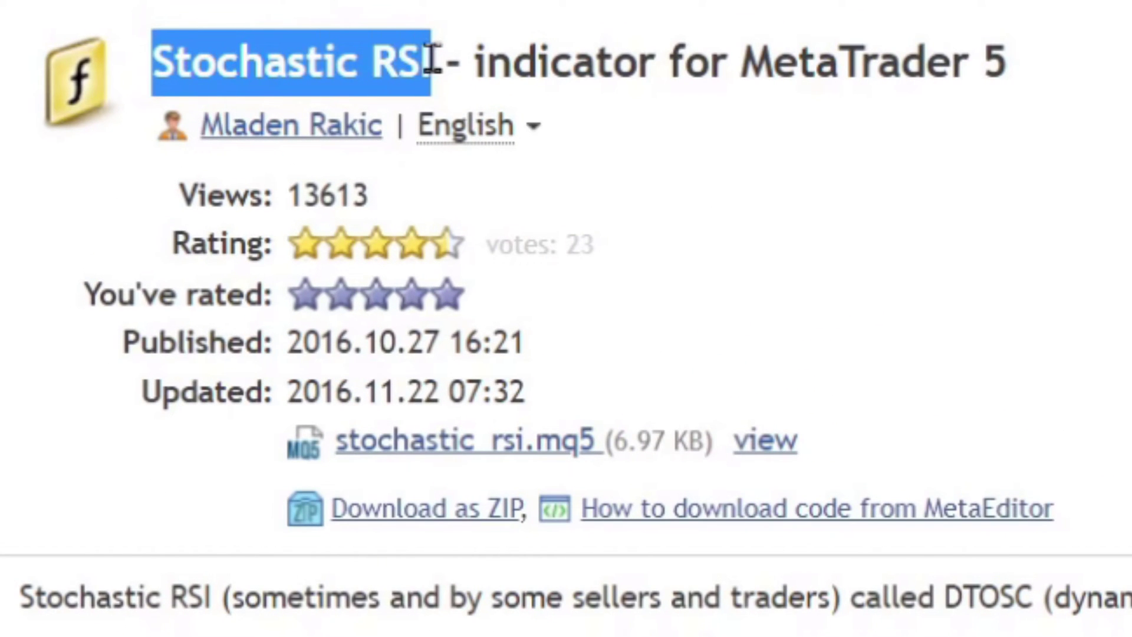
left_click_drag(390, 127, 203, 115)
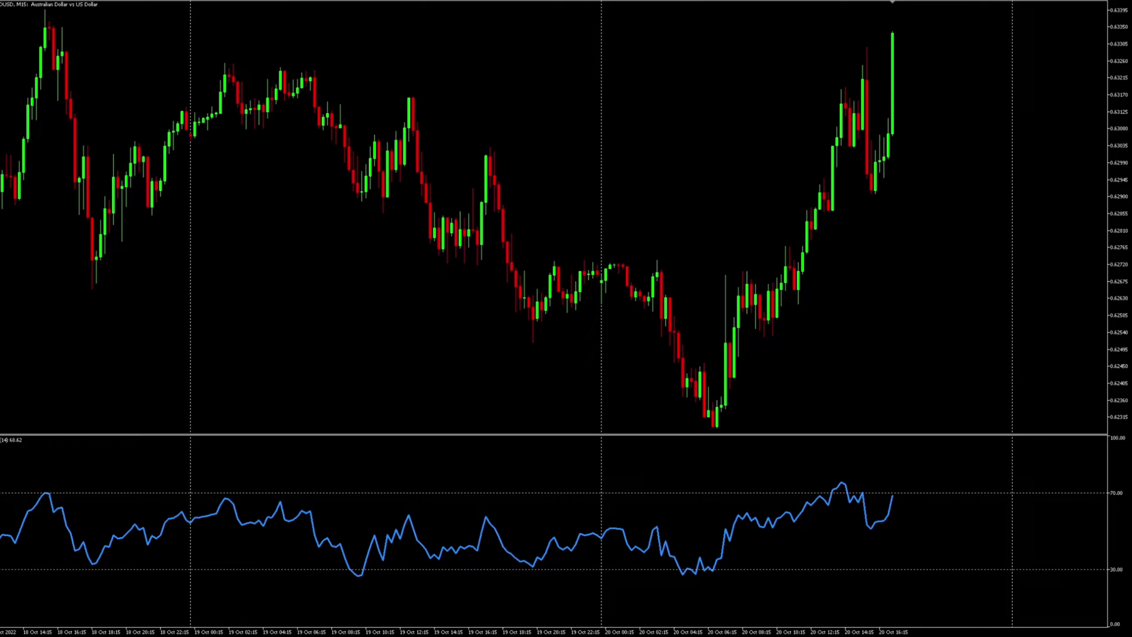
Step: Add Stochastic RSI from the Navigator and select its RSI period value of 14 on the Inputs tab
double_click(161, 500)
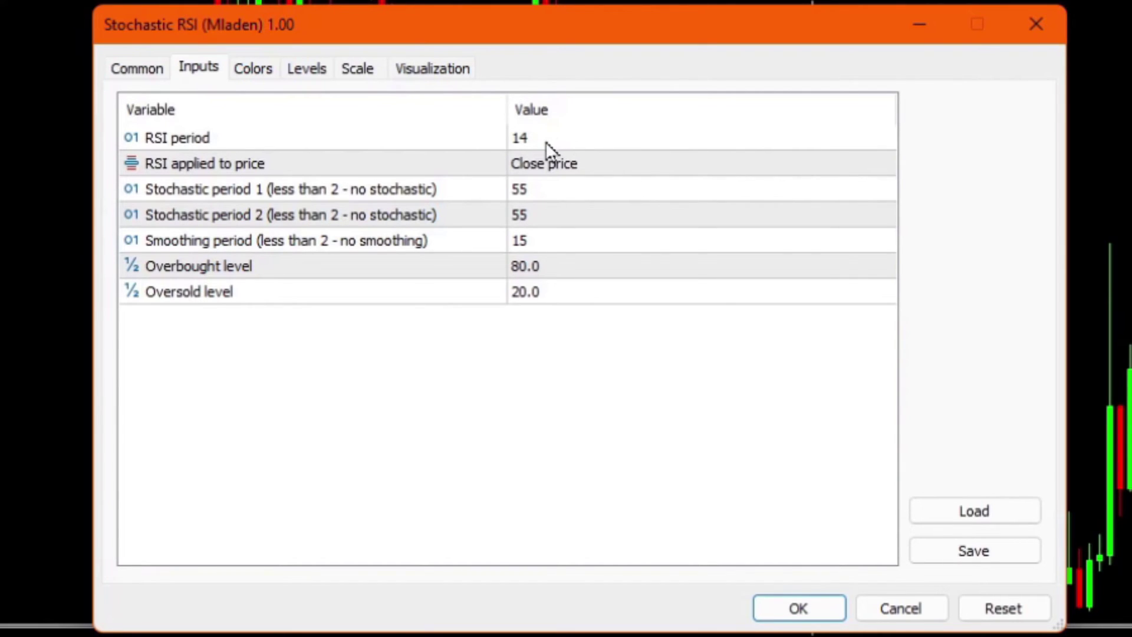
left_click(614, 144)
left_click(581, 137)
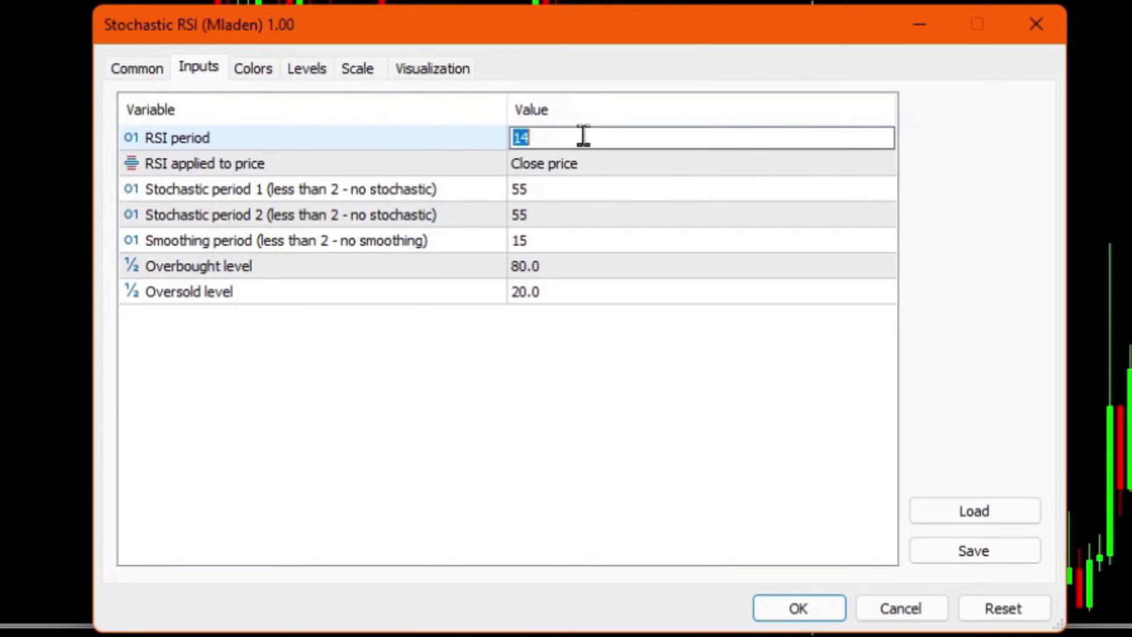
left_click(584, 136)
left_click(647, 166)
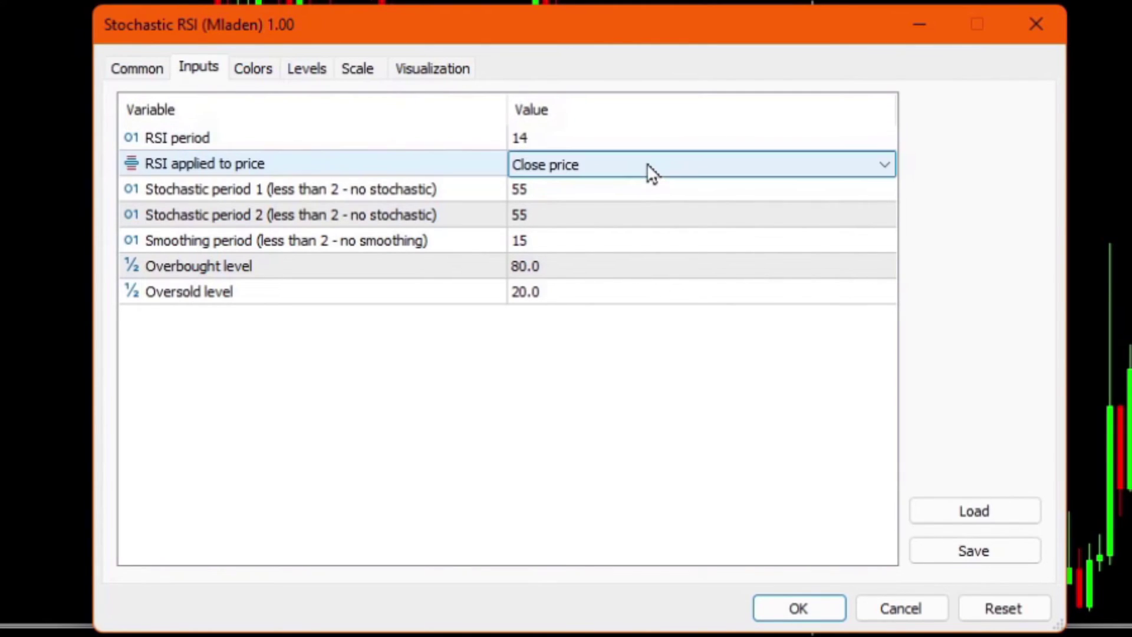
left_click(647, 166)
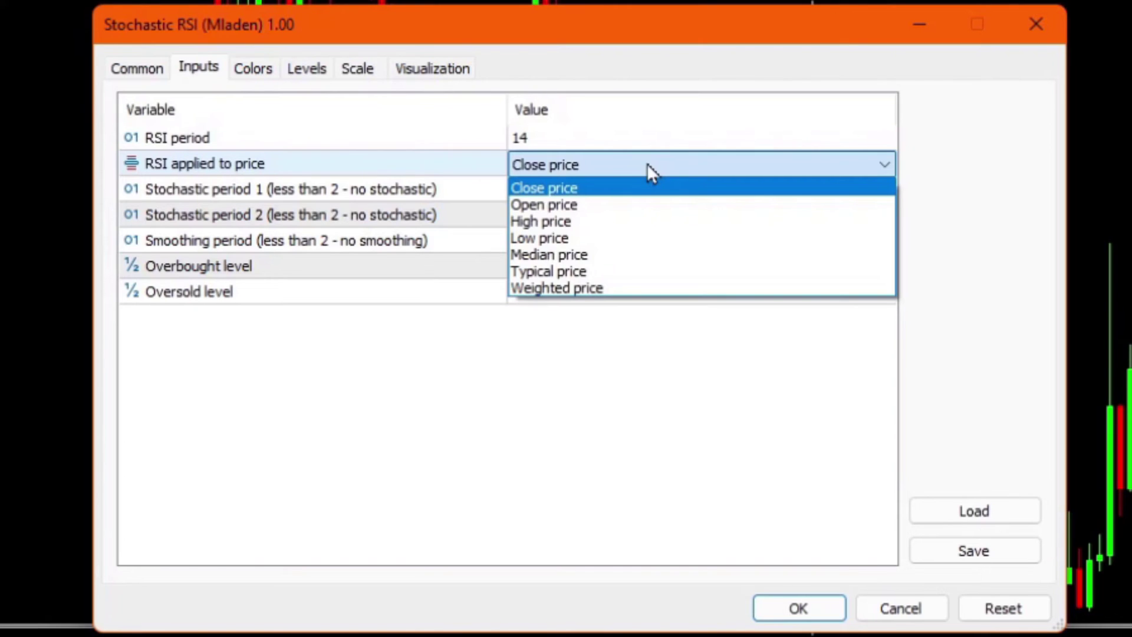
left_click(553, 164)
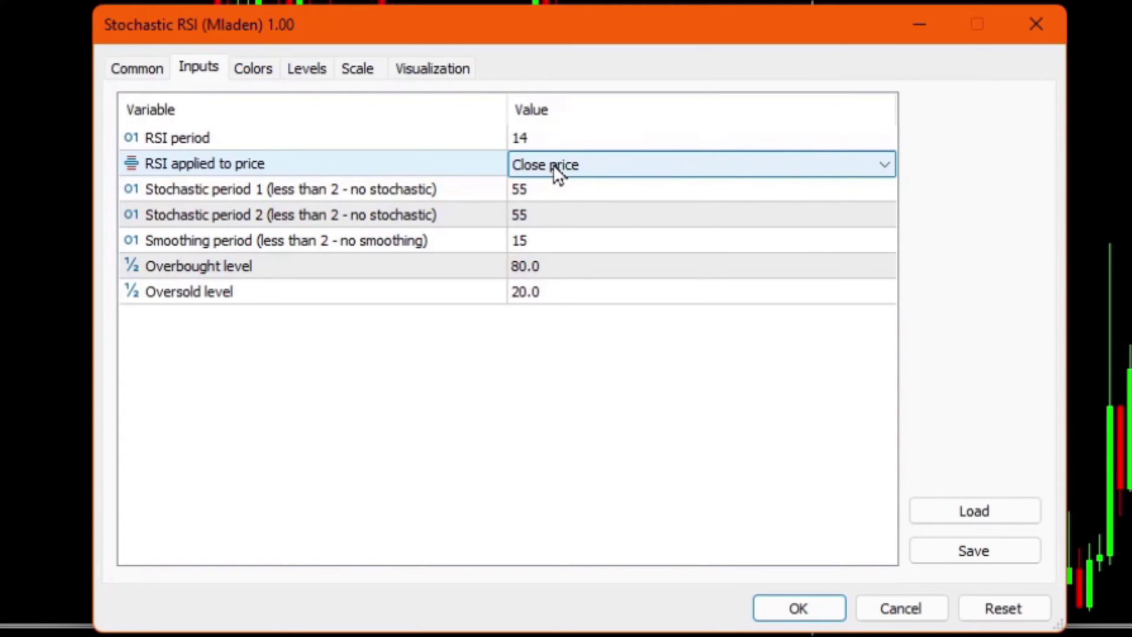
left_click(444, 190)
left_click(455, 216)
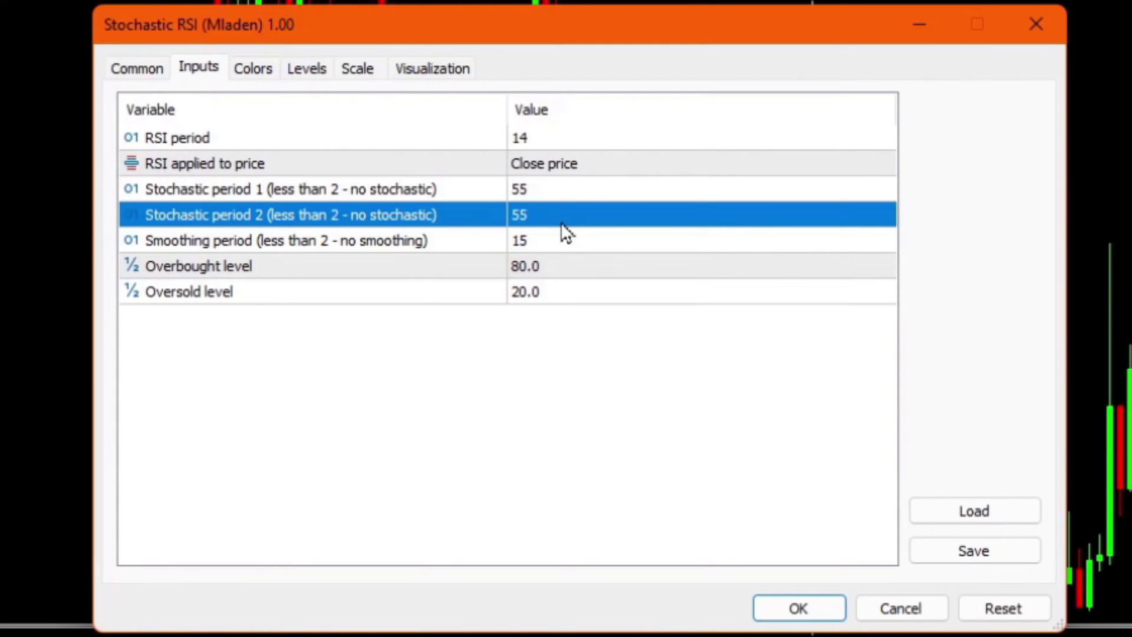
left_click(463, 197)
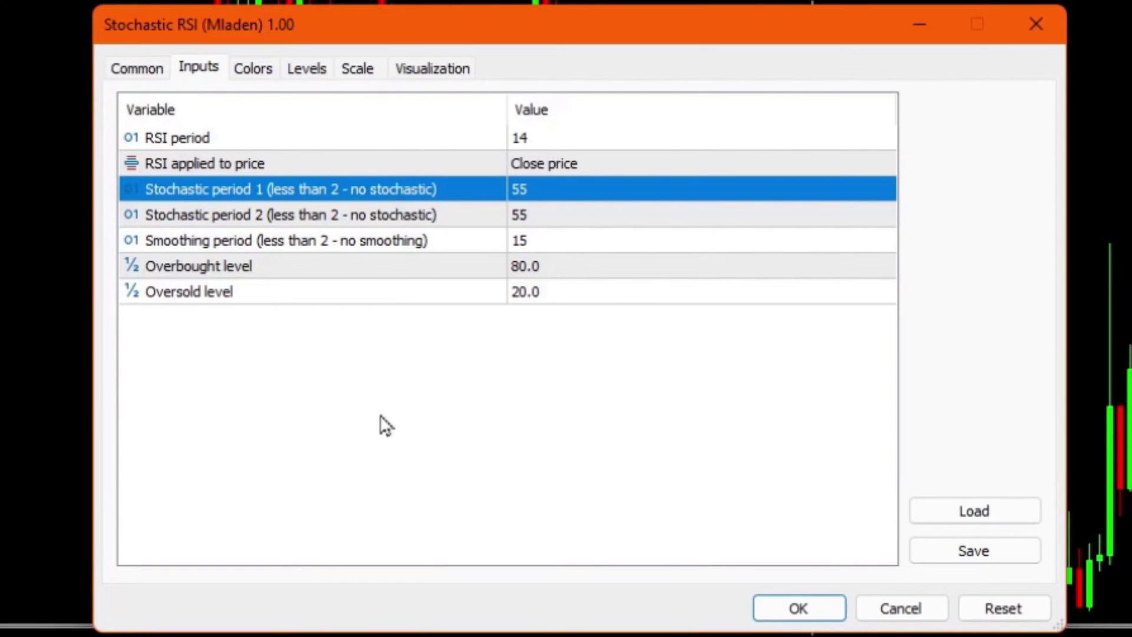
left_click(537, 216)
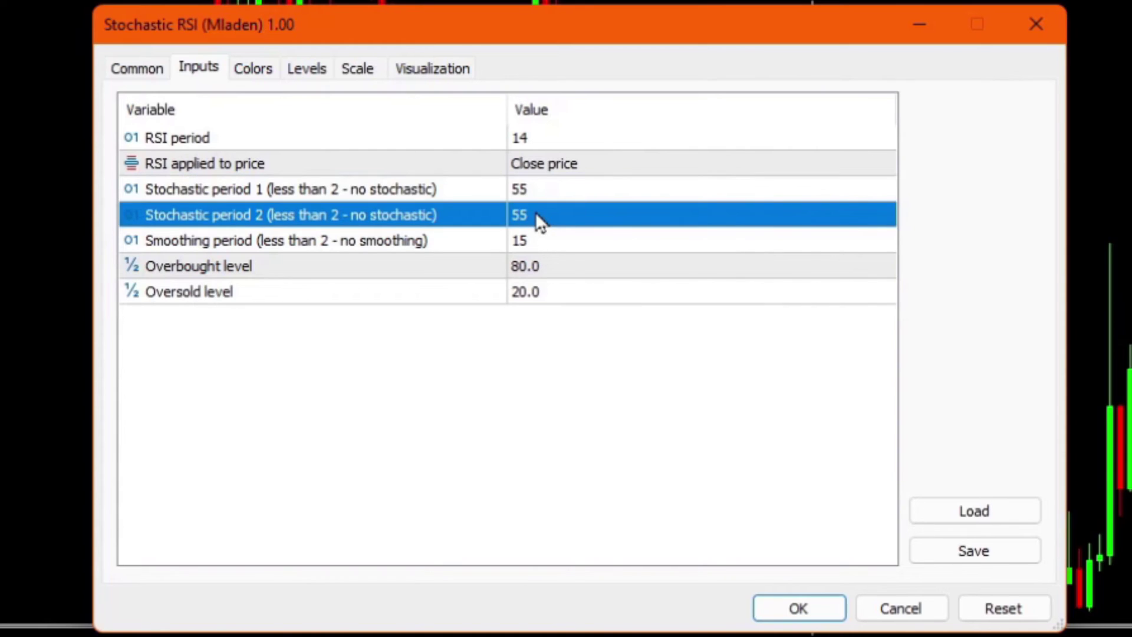
left_click(440, 188)
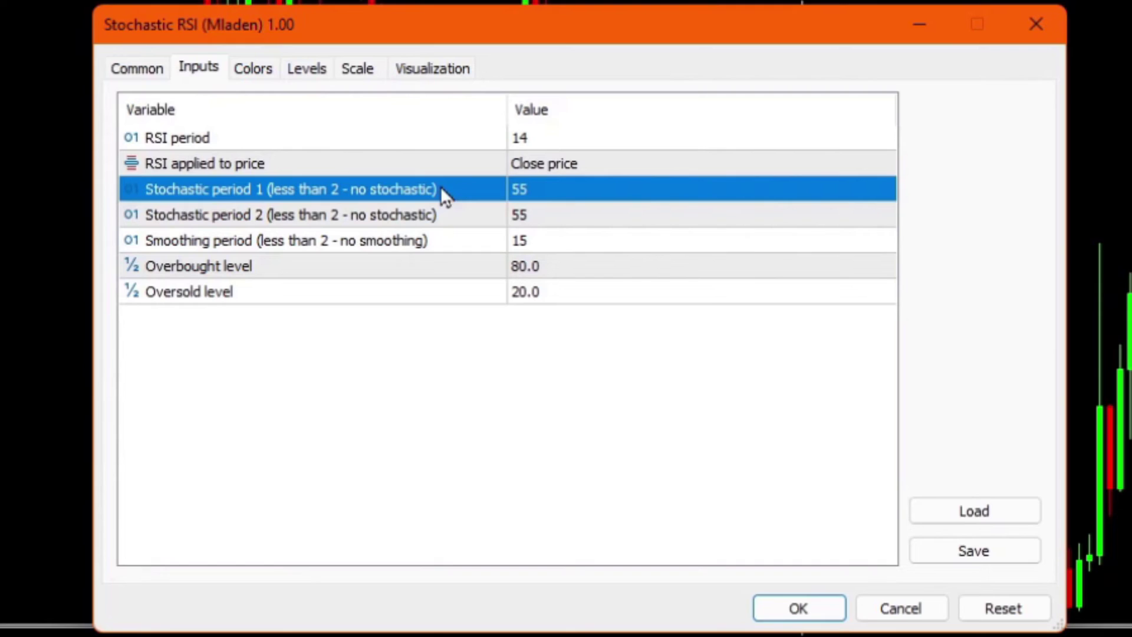
left_click(440, 213)
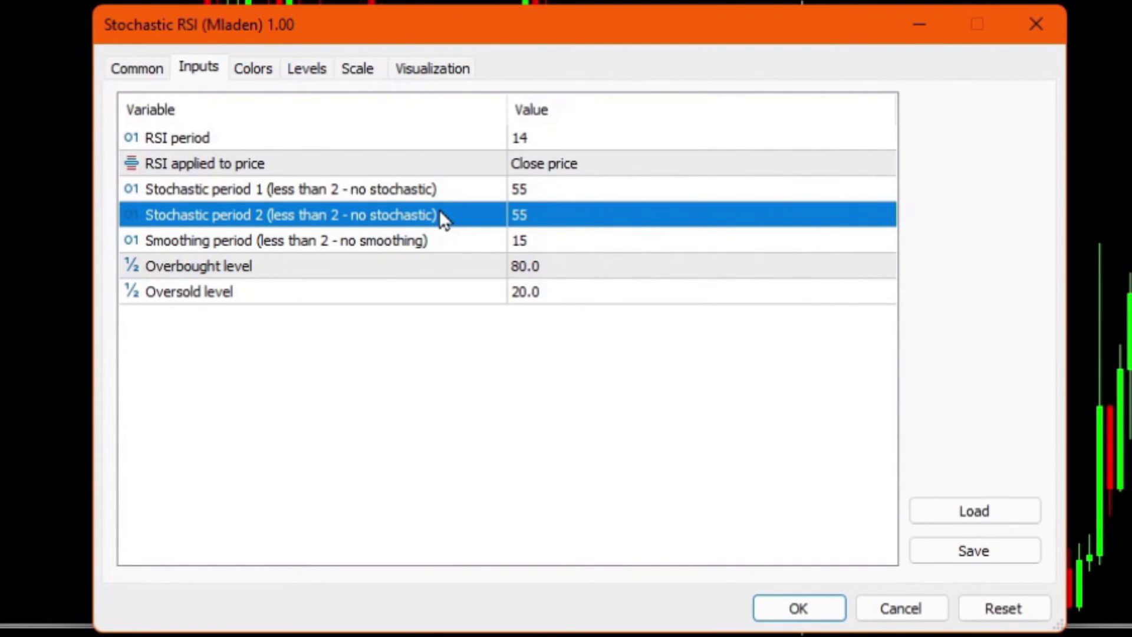
Step: Set Stochastic period 2 to 1 and Stochastic period 1 to 10
left_click(526, 217)
type("1")
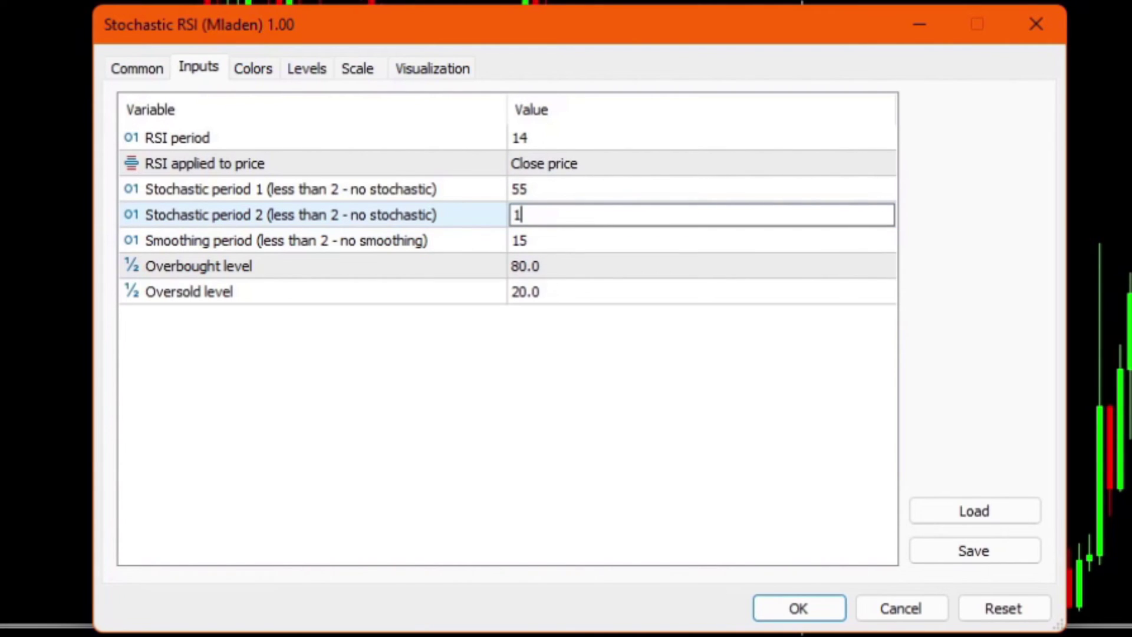
left_click(551, 247)
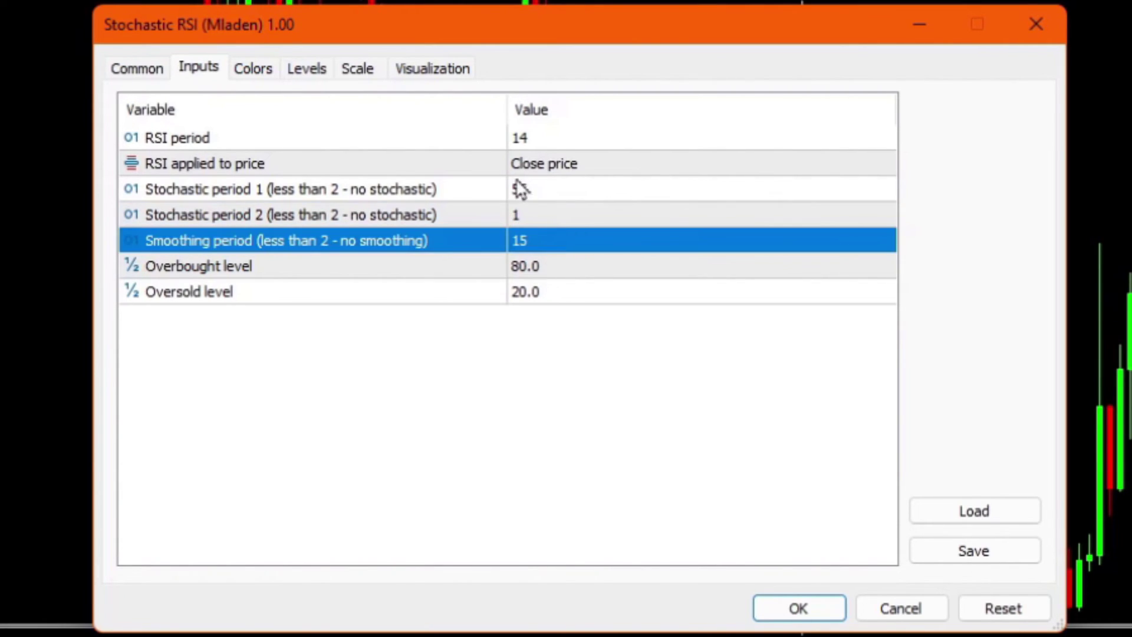
left_click(476, 189)
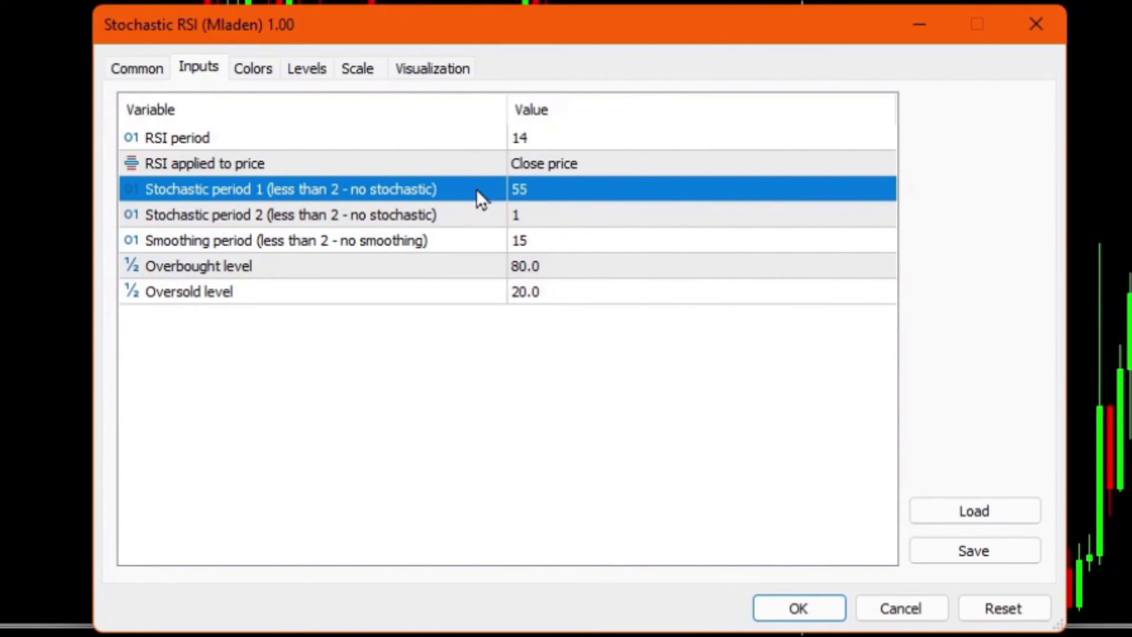
left_click(543, 188)
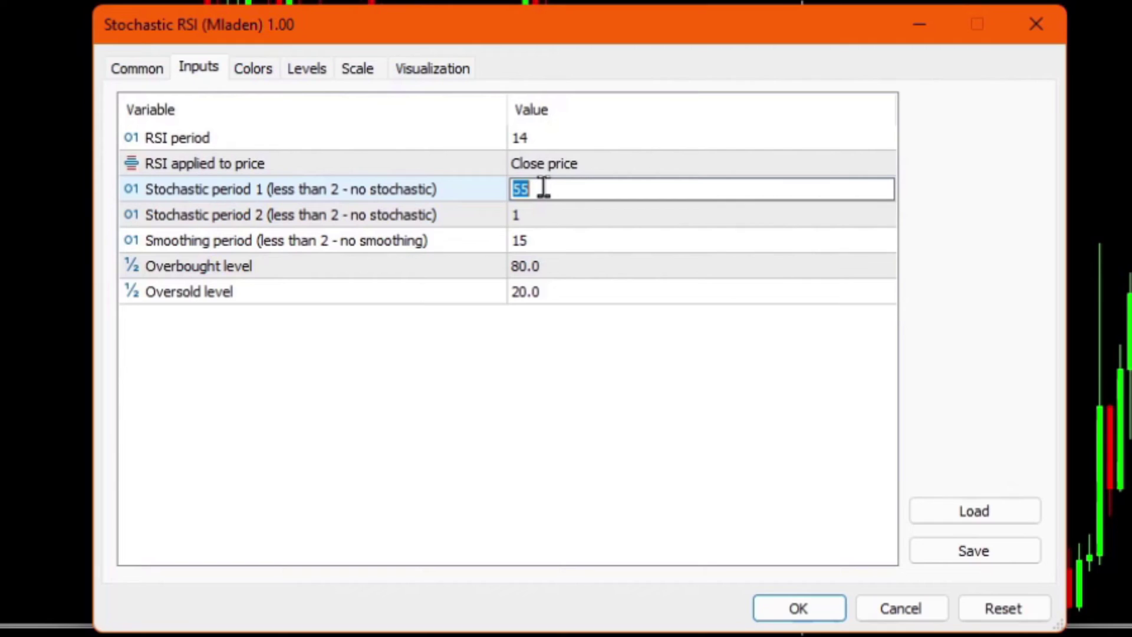
type("10")
key("Return")
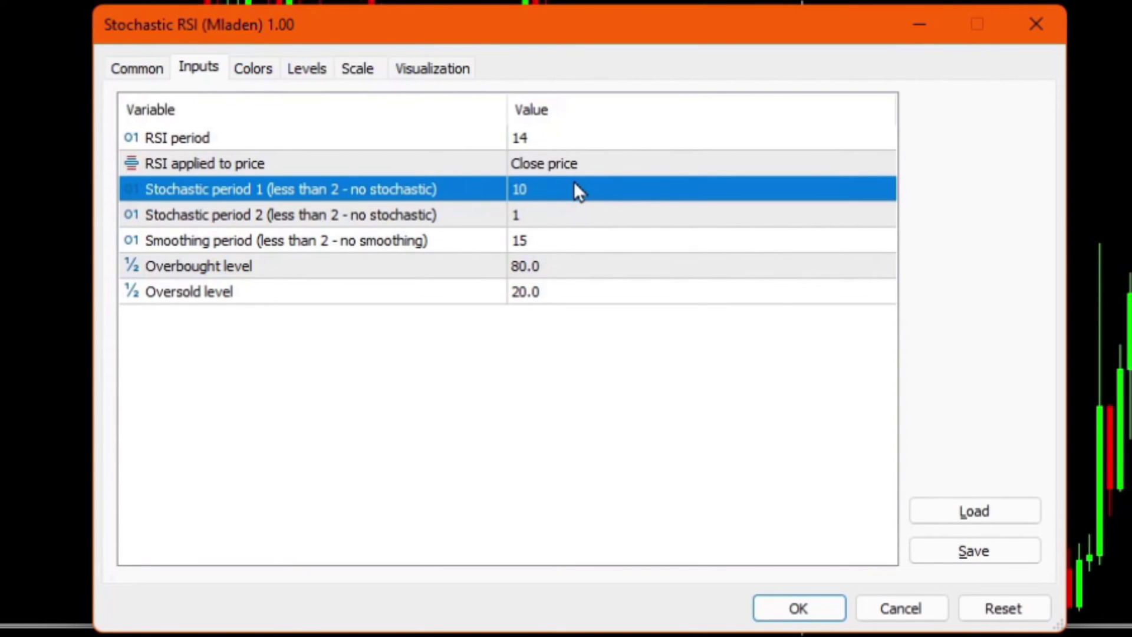
Step: Replace the smoothing period value of 15 with 5
left_click(455, 248)
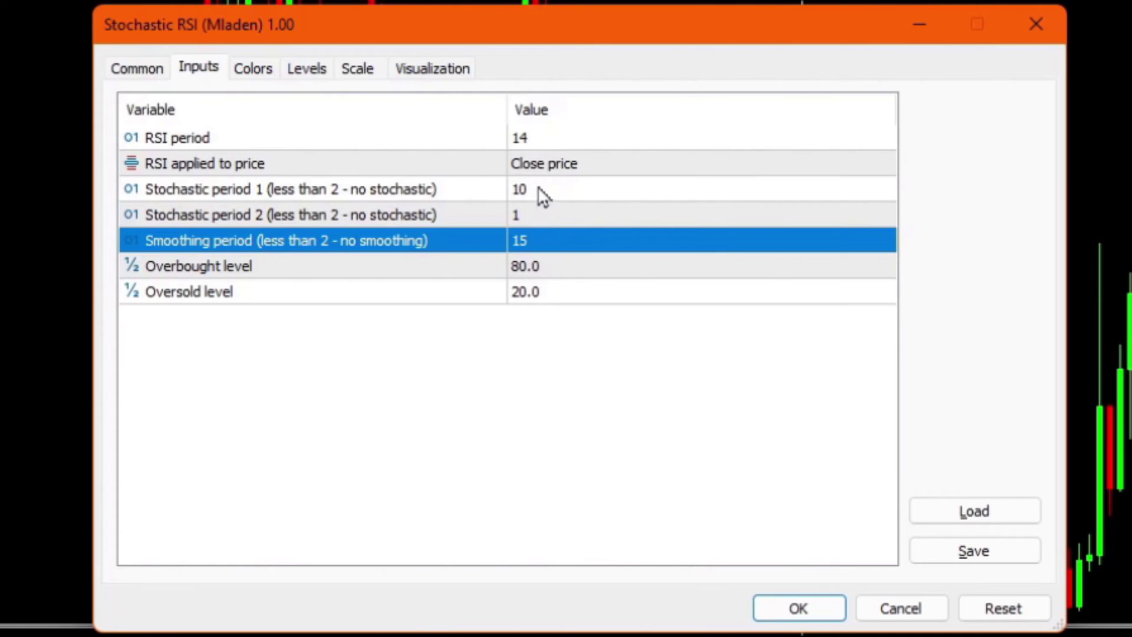
left_click(538, 234)
double_click(538, 234)
type("5")
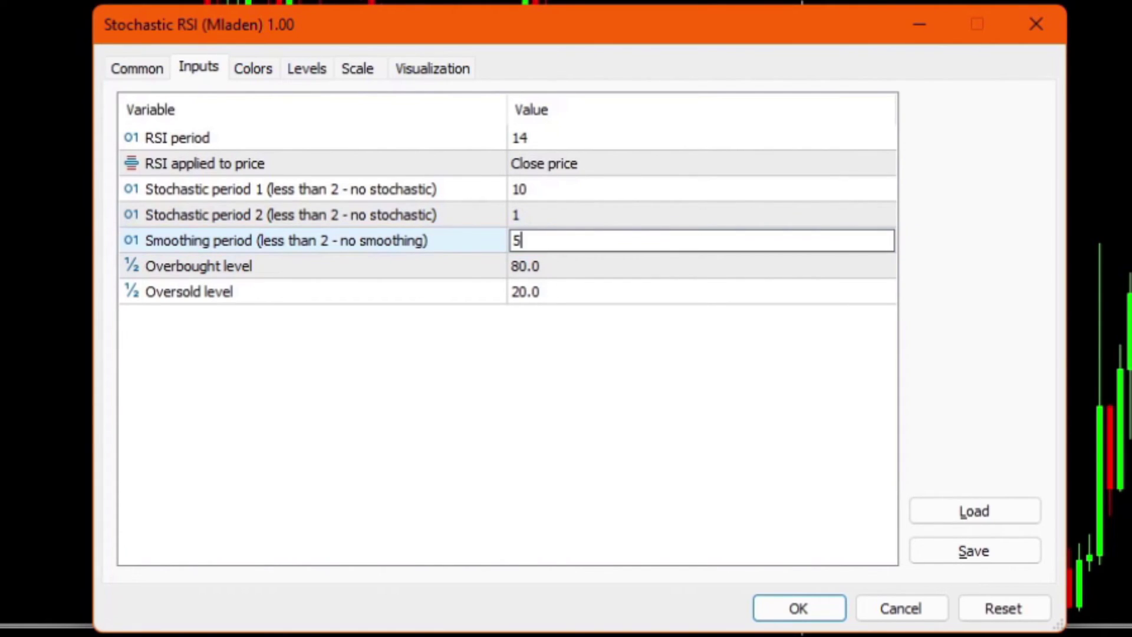
left_click(563, 269)
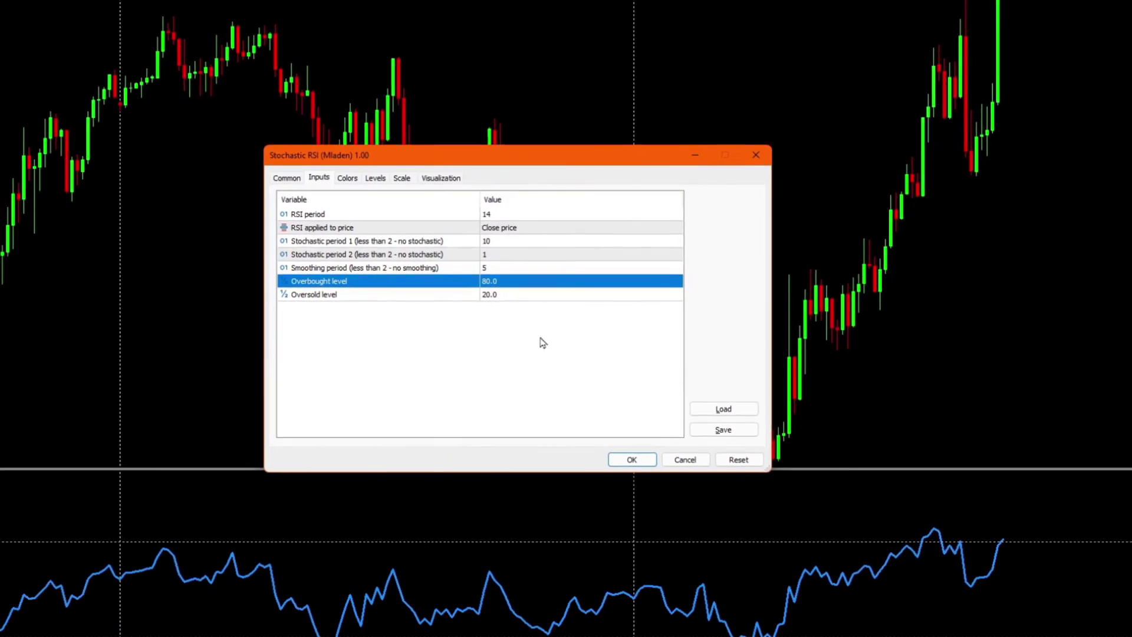
Step: Confirm the Stochastic RSI (14,10,1,5) settings to add its pane below the RSI
left_click(595, 427)
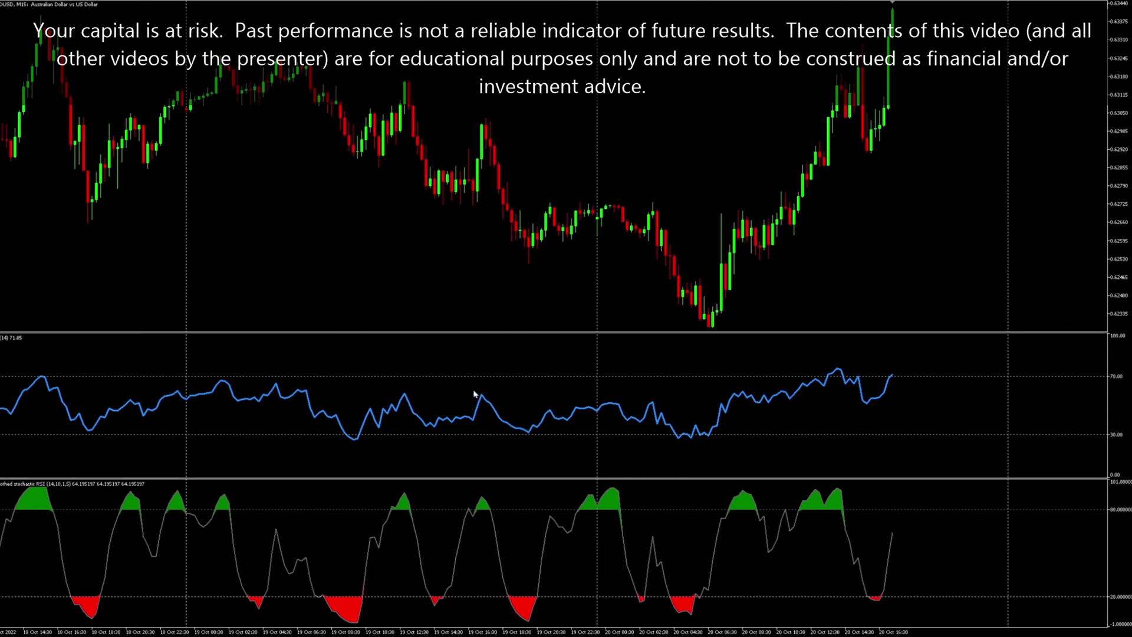
Step: Reopen the Stochastic RSI properties and change the smoothing period to 15
mouse_move(495, 439)
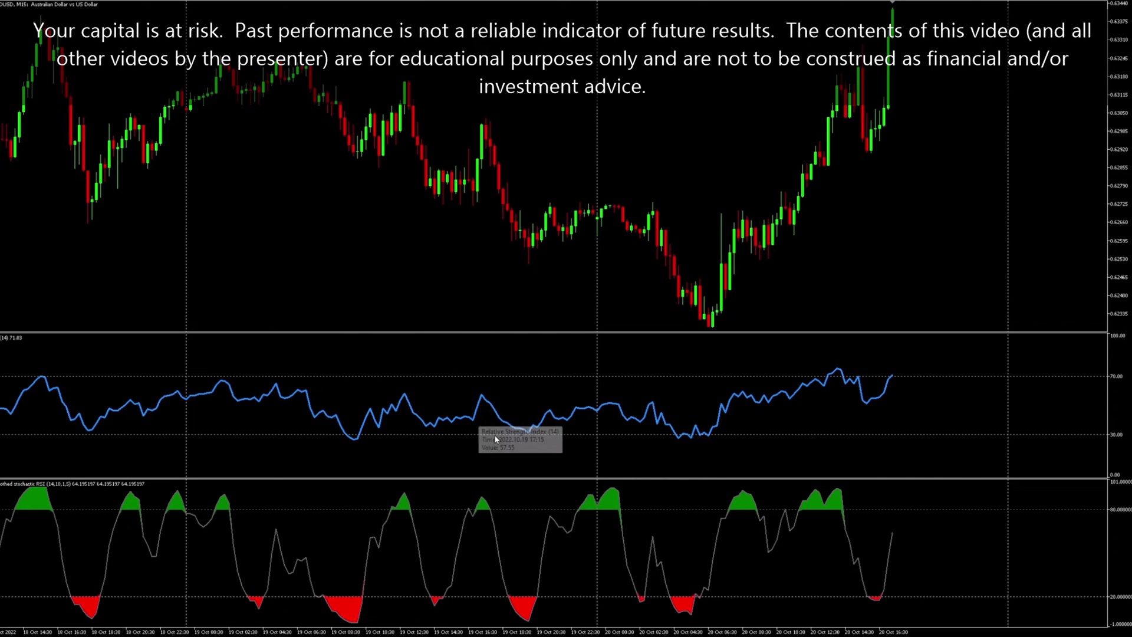
right_click(482, 502)
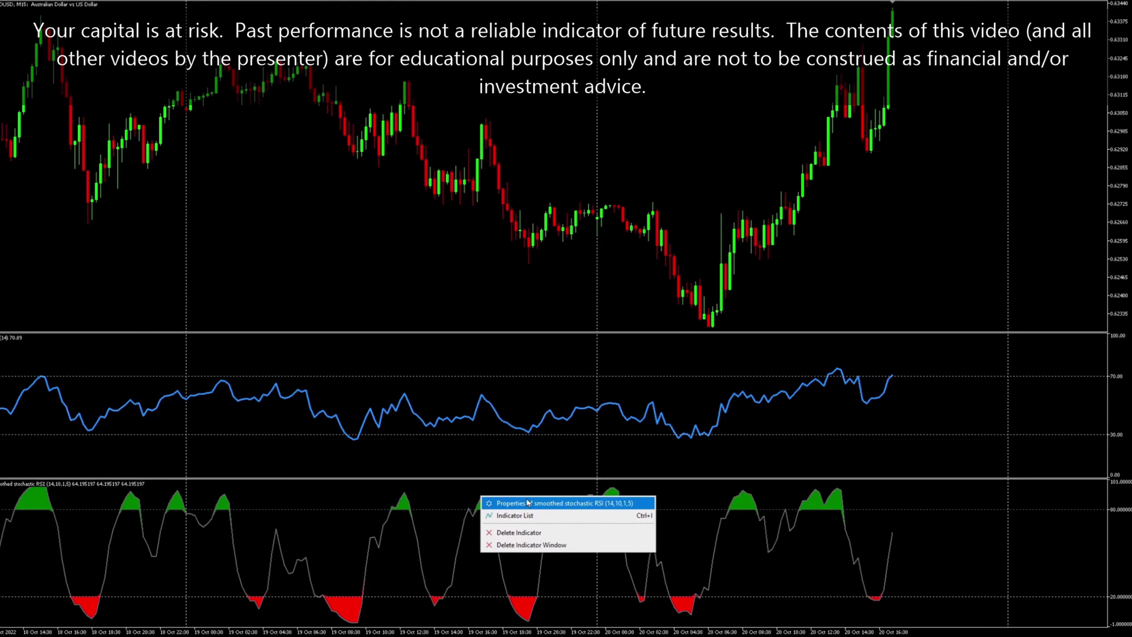
left_click(535, 503)
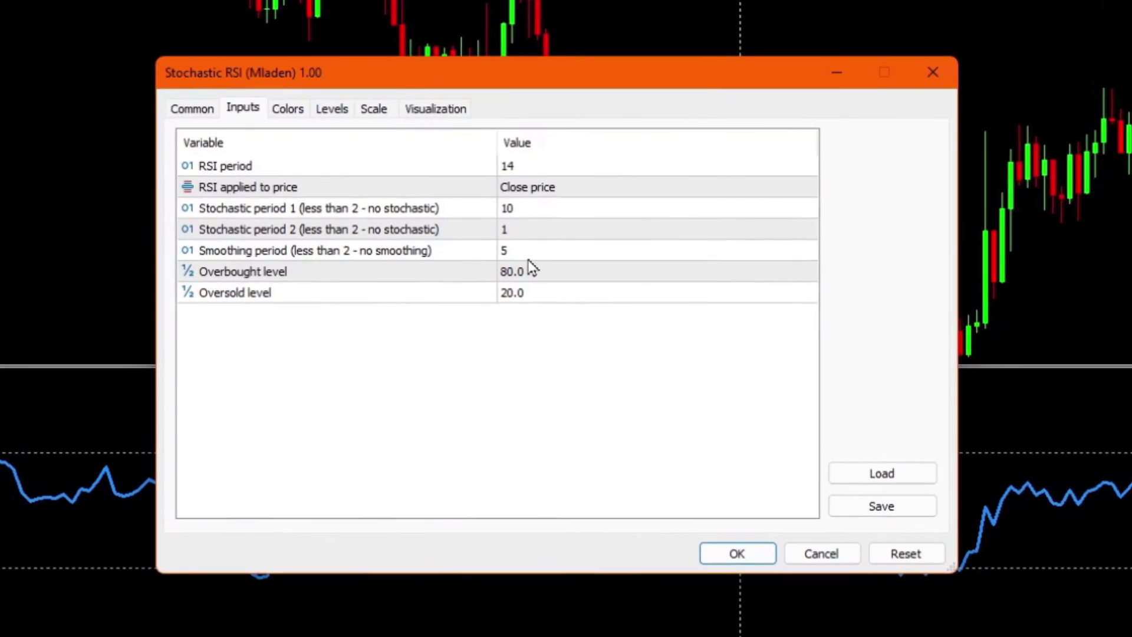
left_click(509, 263)
left_click(508, 263)
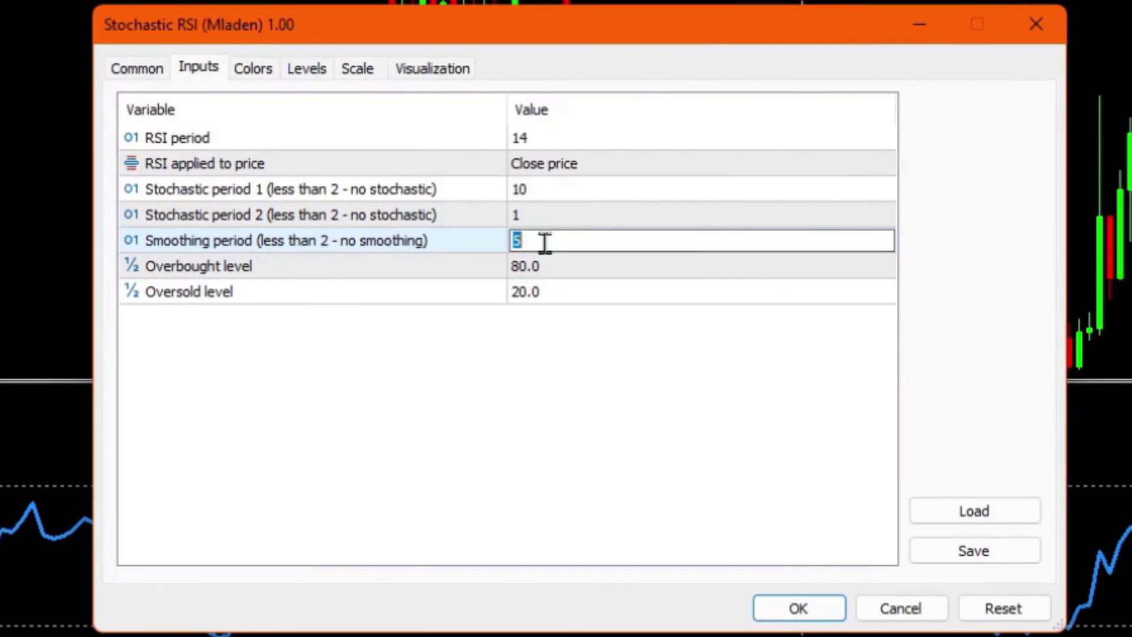
type("15")
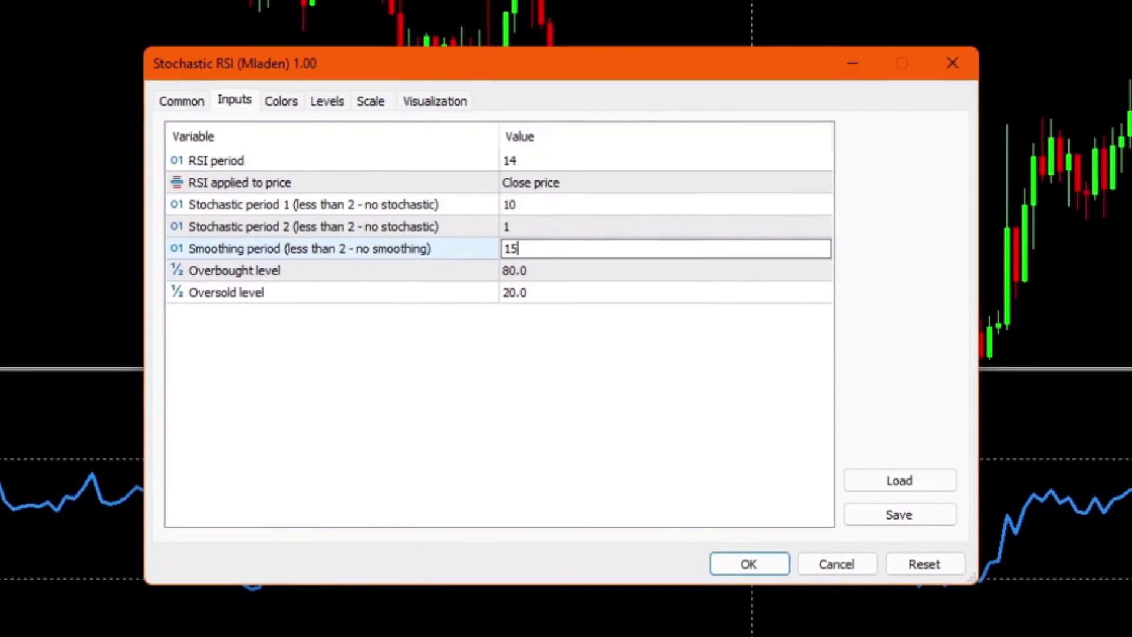
key("Return")
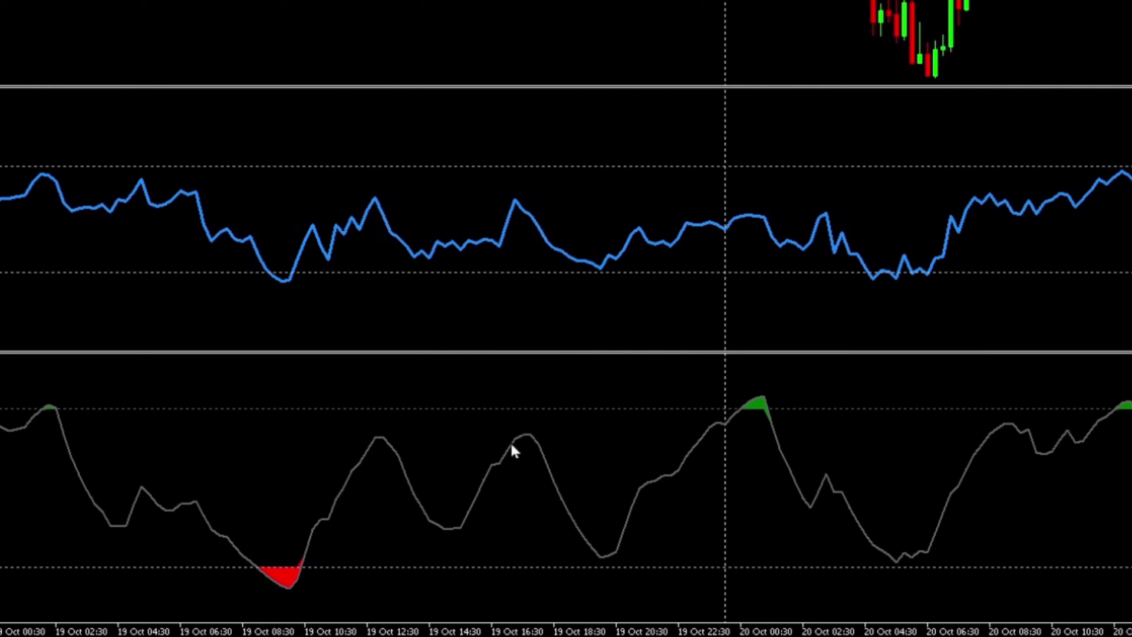
mouse_move(516, 453)
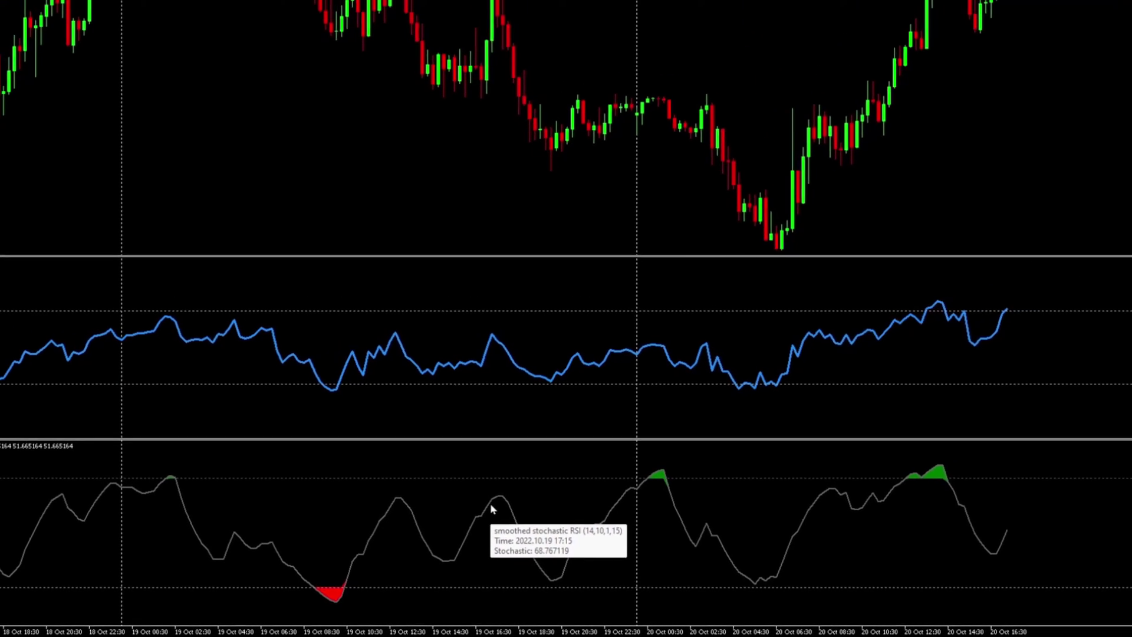
Step: Change the Stochastic RSI smoothing period from 15 back to 5 in its properties
right_click(479, 532)
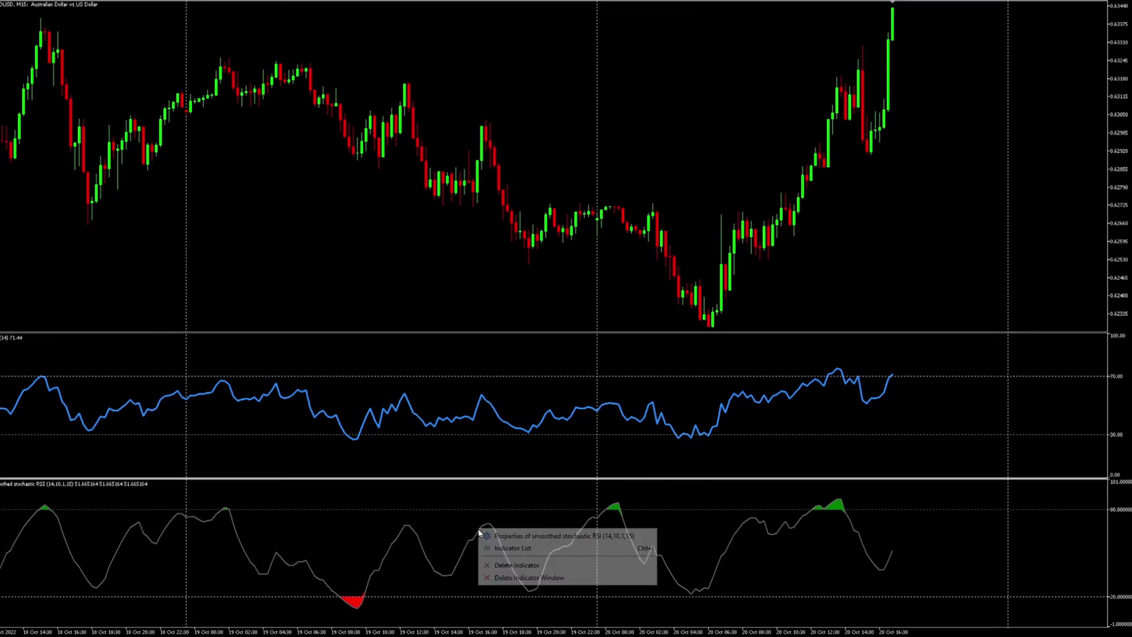
left_click(503, 537)
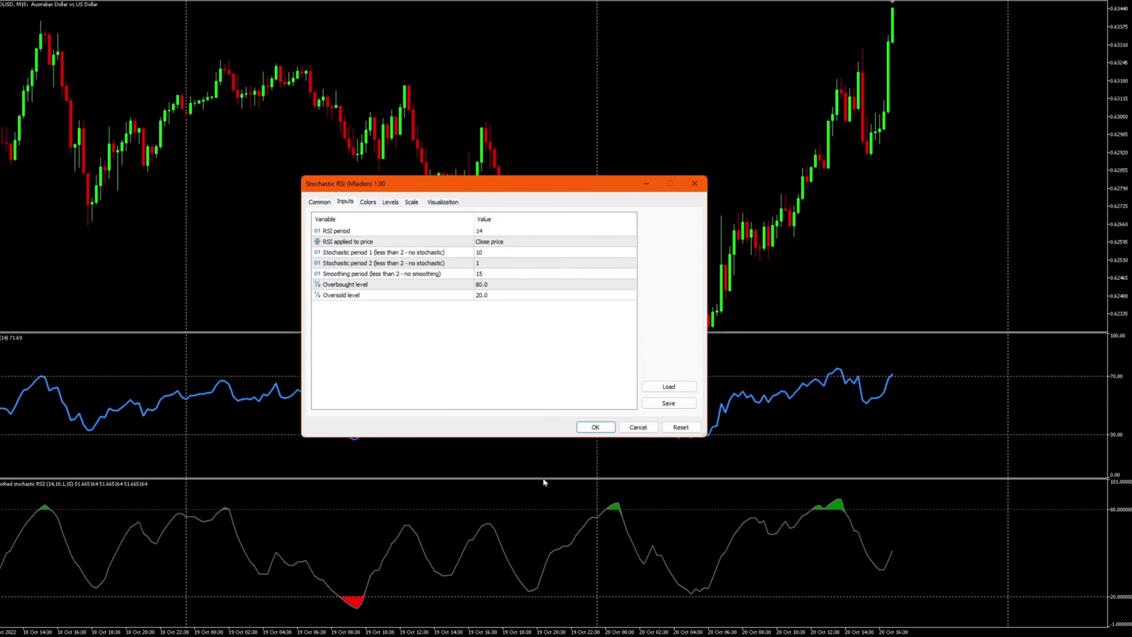
double_click(488, 274)
type("5")
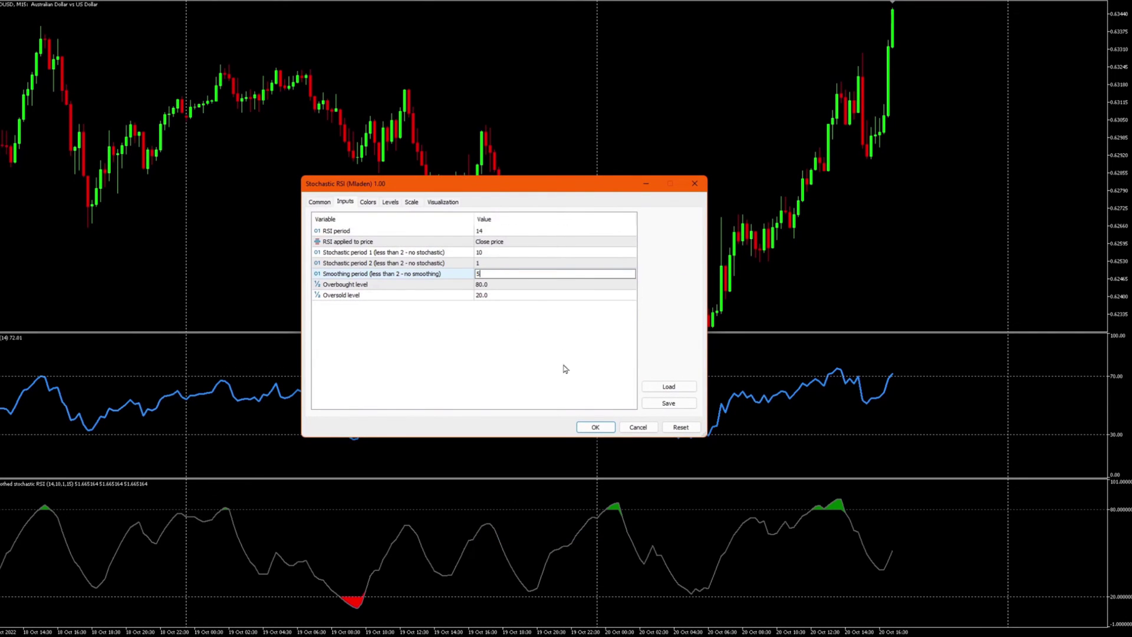
left_click(585, 430)
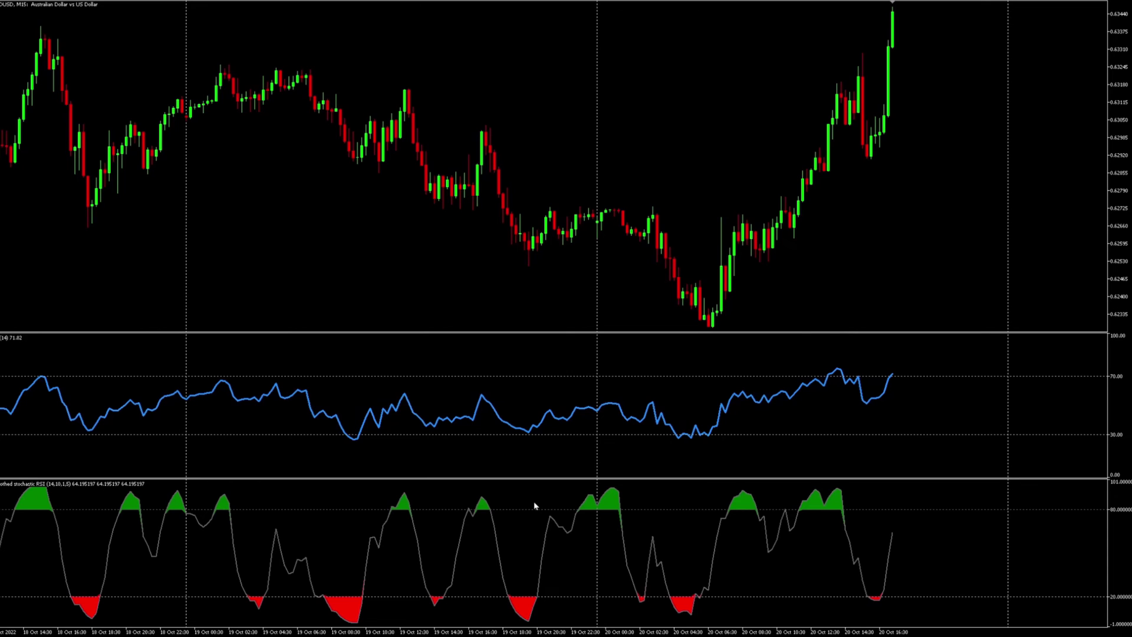
Step: Enable the crosshair and read the Stochastic RSI peak of 90.700877 at 2022.10.19 02:15
middle_click(240, 4)
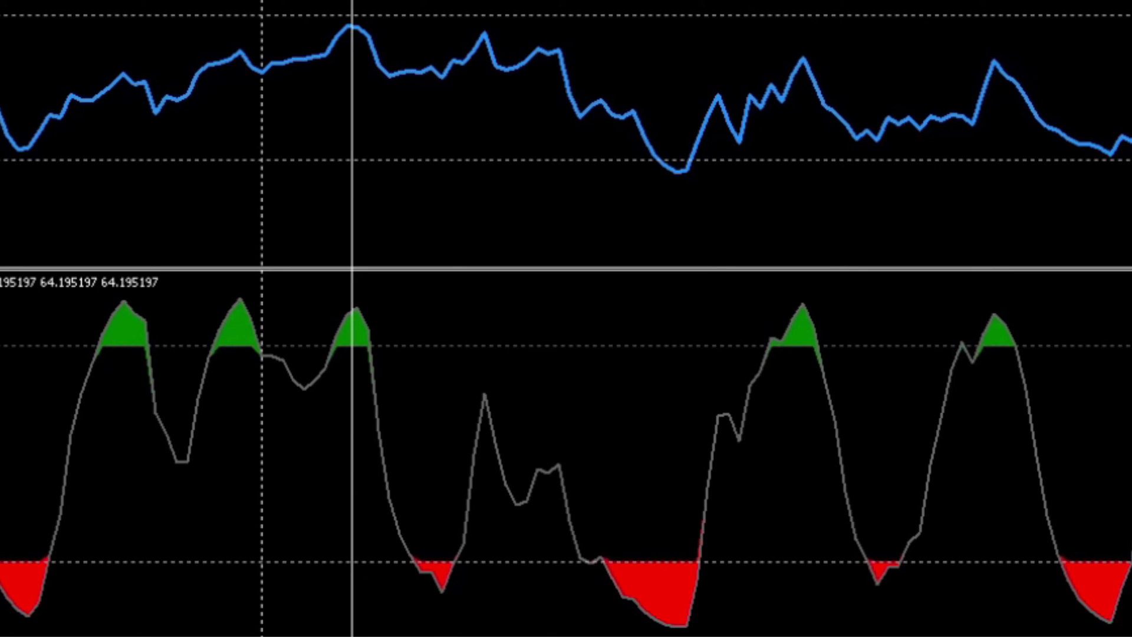
mouse_move(354, 311)
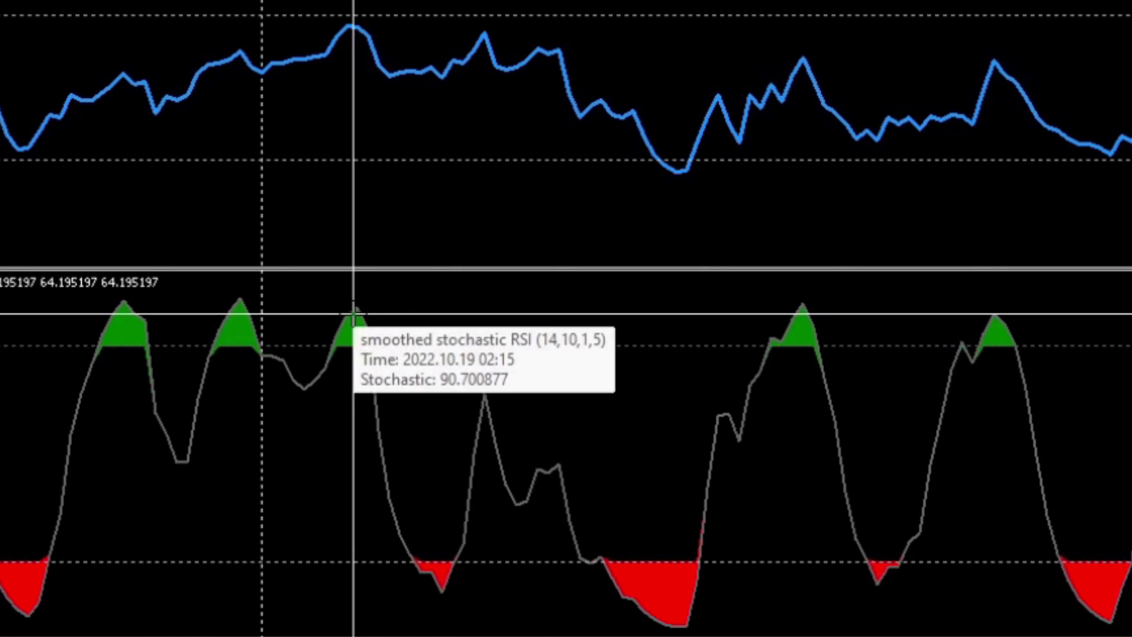